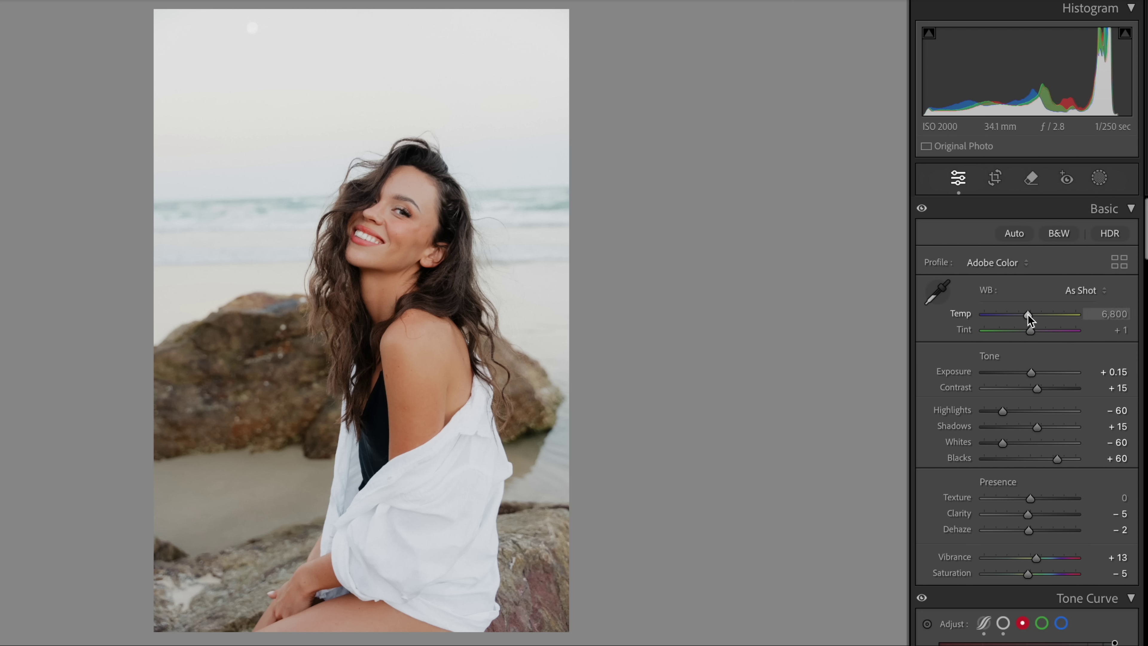
Set the portrait's white balance to Temp 6,417 and Tint +4, comparing the edit with the original photo.
left_click_drag(1030, 317, 1026, 318)
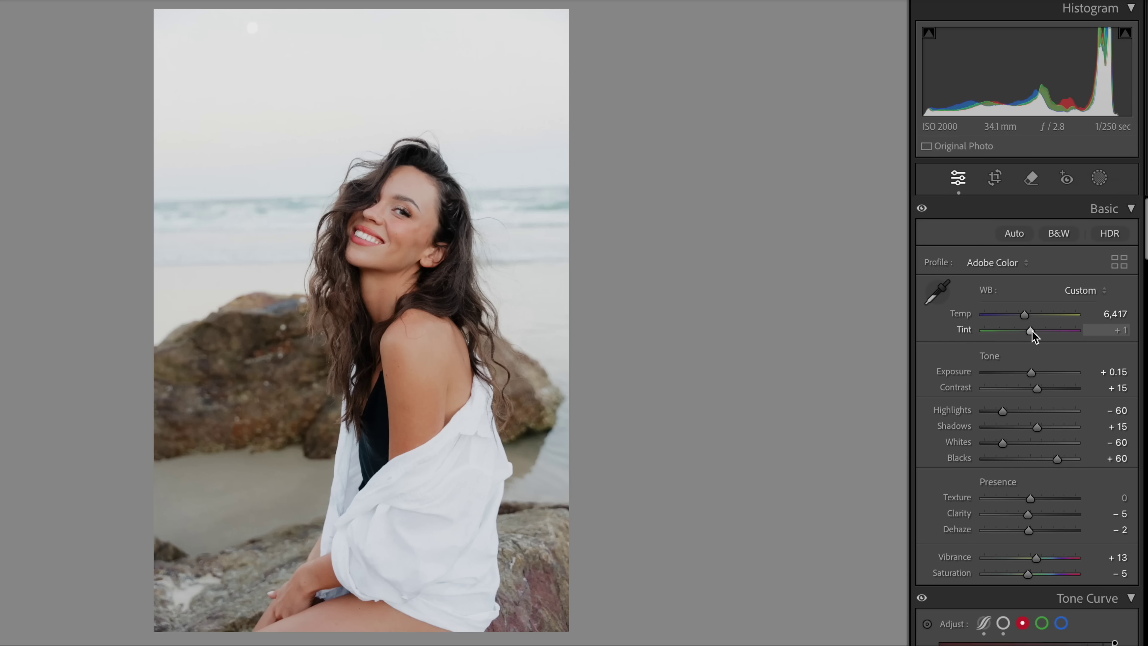
left_click_drag(1030, 331, 1032, 336)
key("backslash")
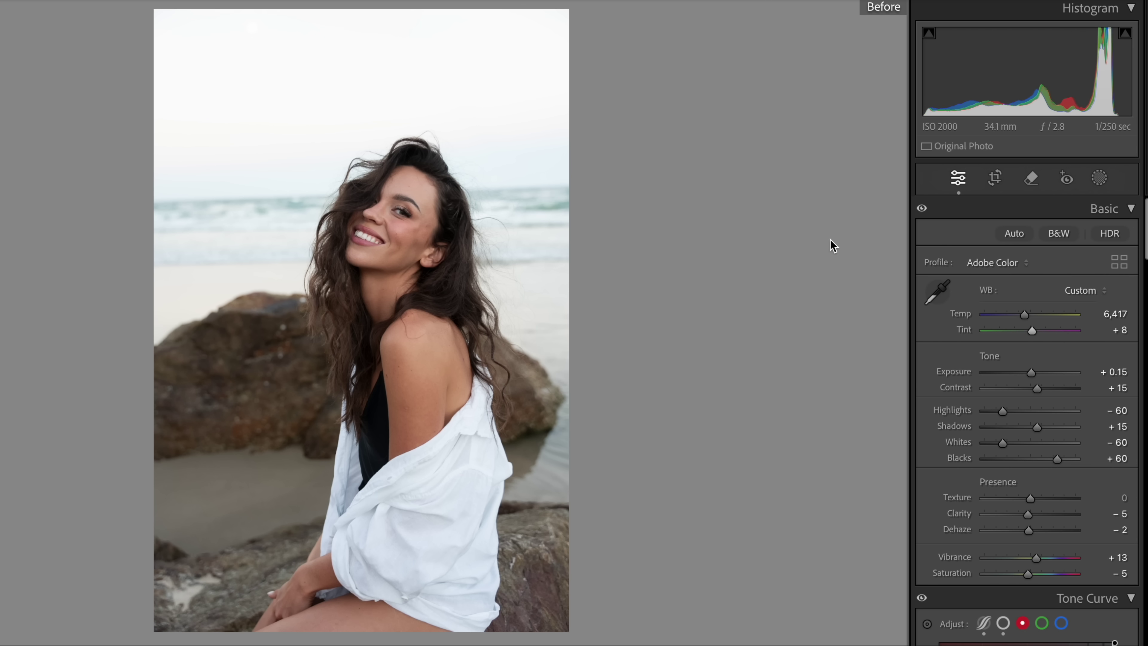
key("backslash")
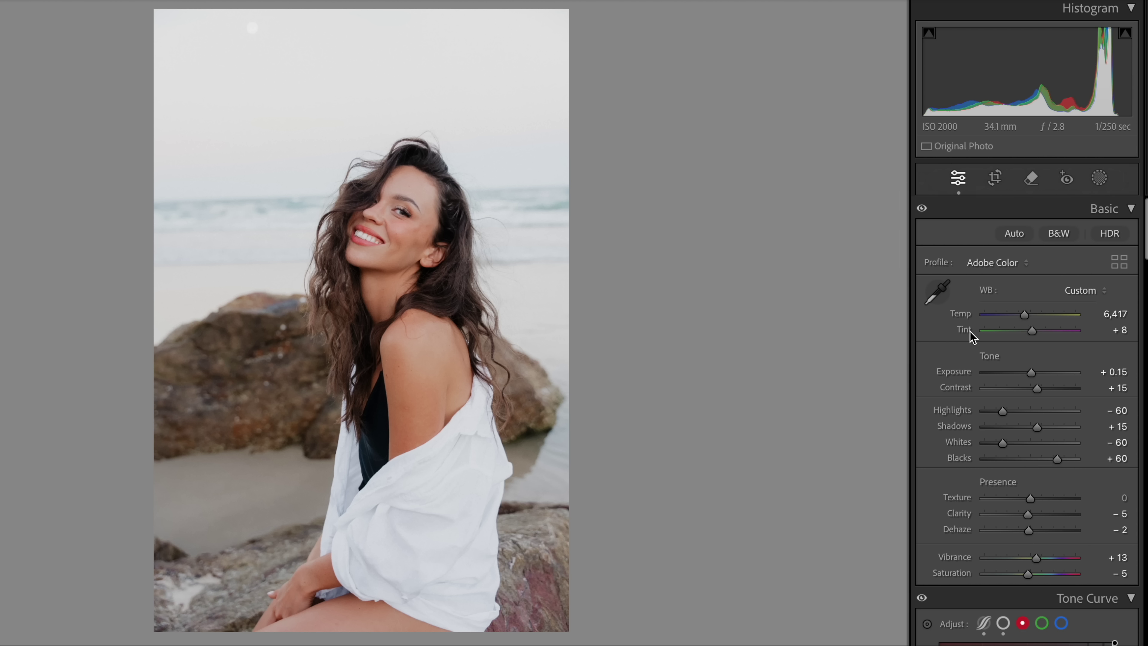
left_click_drag(1033, 335, 1032, 334)
Preview the portrait against White and Light Gray surrounding backgrounds, and set the background color back to Medium Gray.
right_click(710, 297)
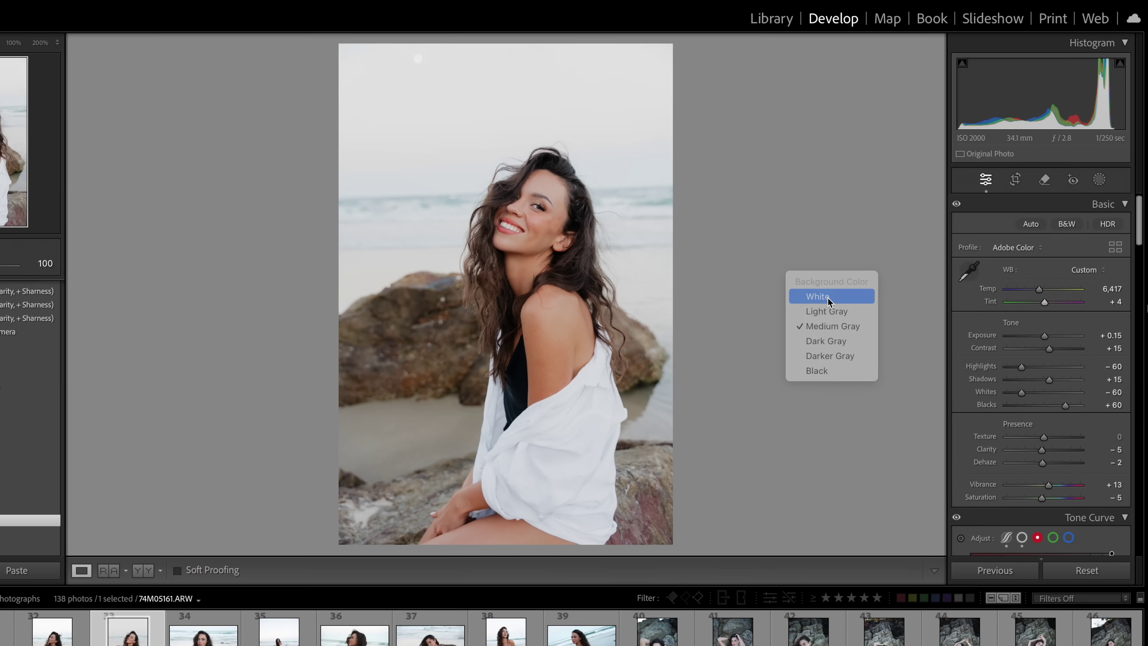
left_click(749, 324)
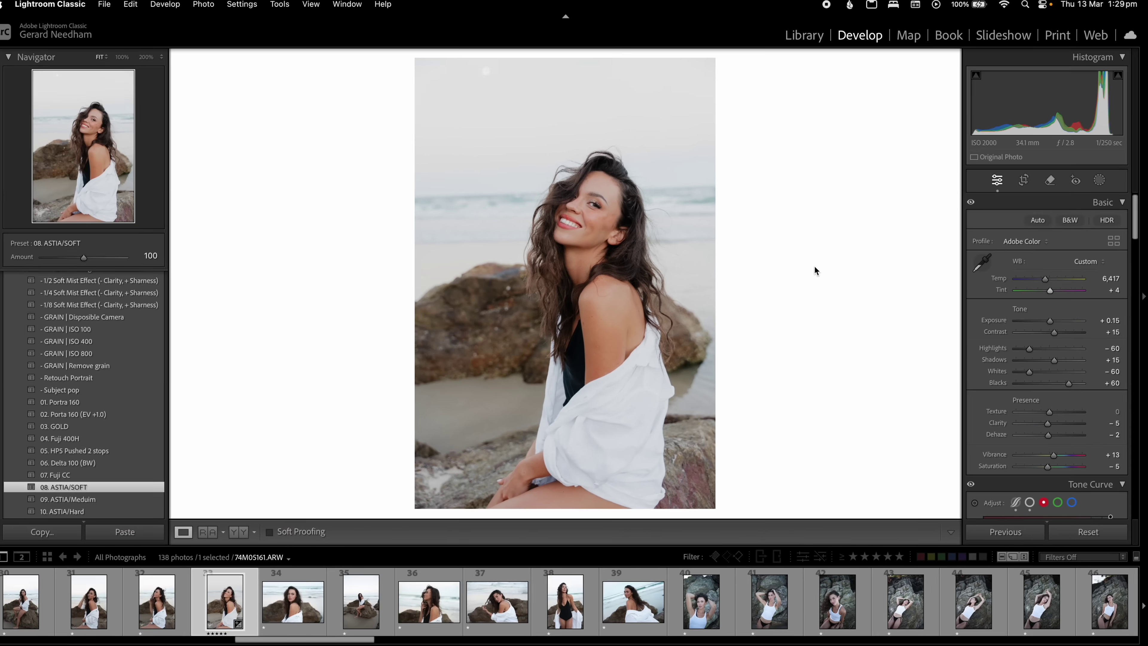
right_click(705, 294)
left_click(831, 297)
right_click(817, 250)
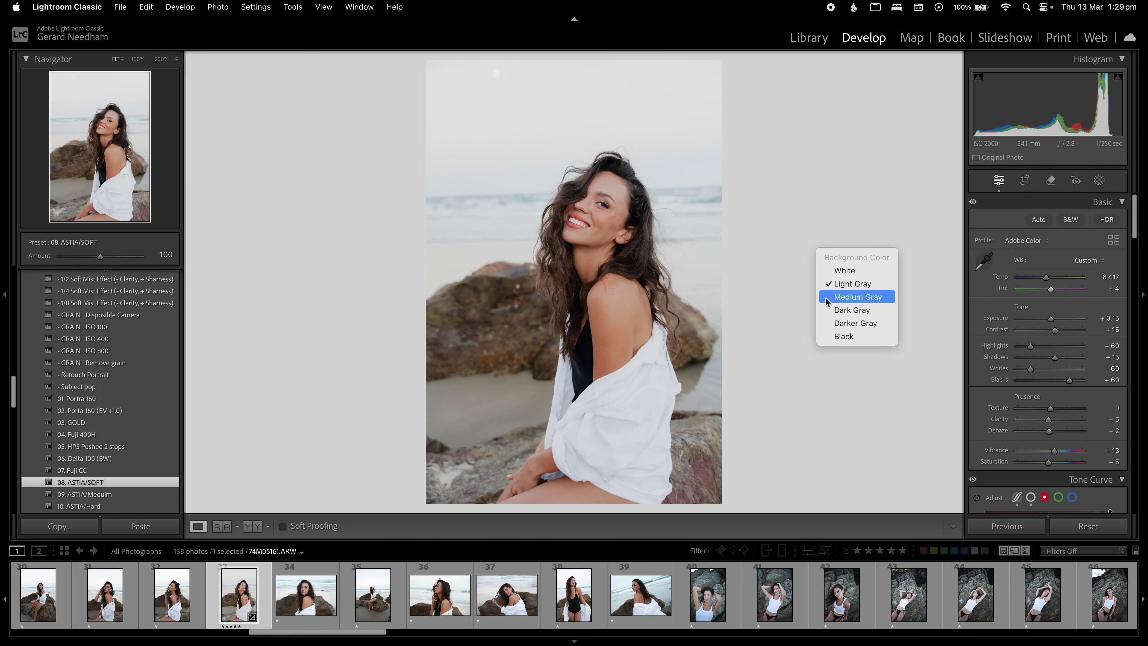
left_click(858, 297)
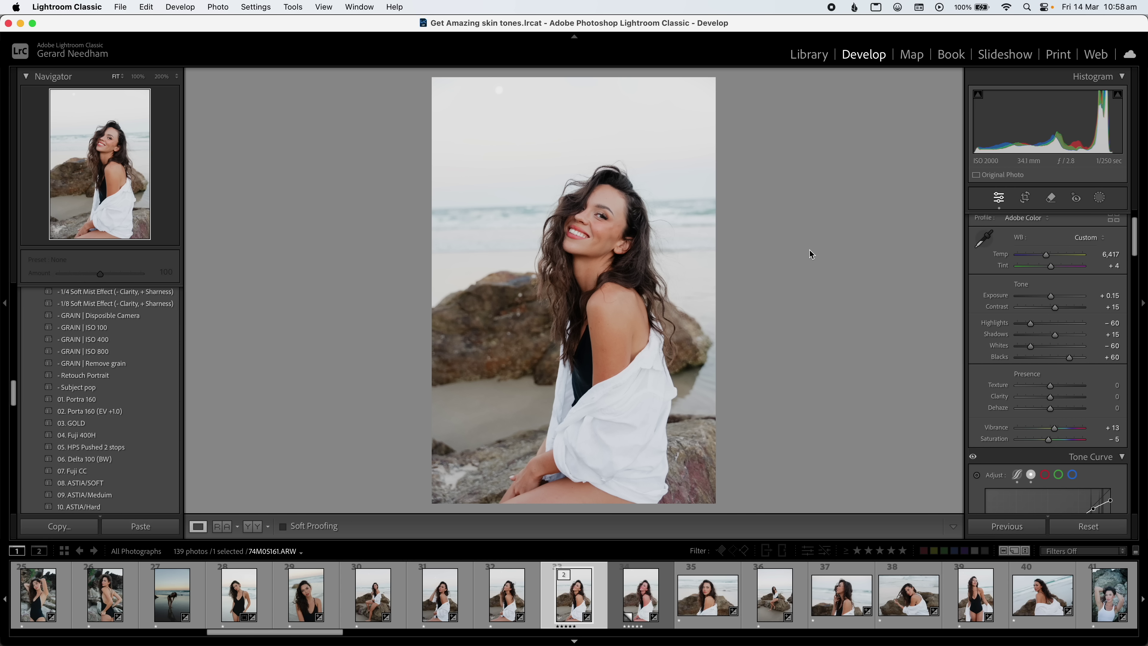
On the coastal photo's tone curve, lower the shadow point to Input 39, Output 18 and pull the upper-midtone point slightly down.
scroll(986, 352, "down", 2)
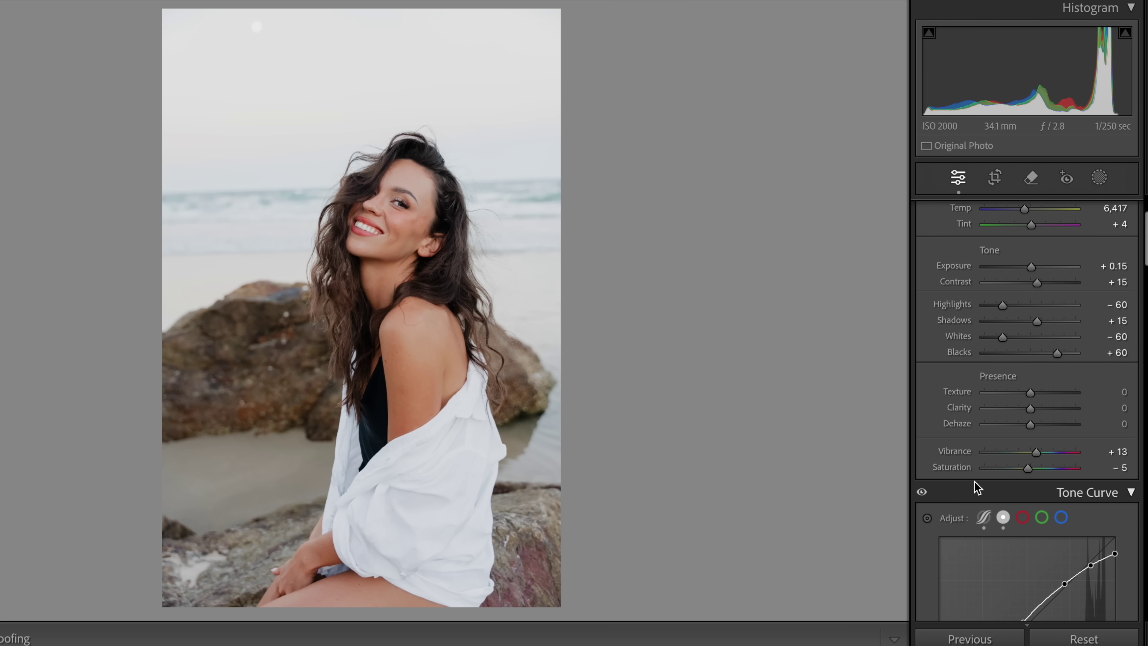
scroll(973, 453, "down", 2)
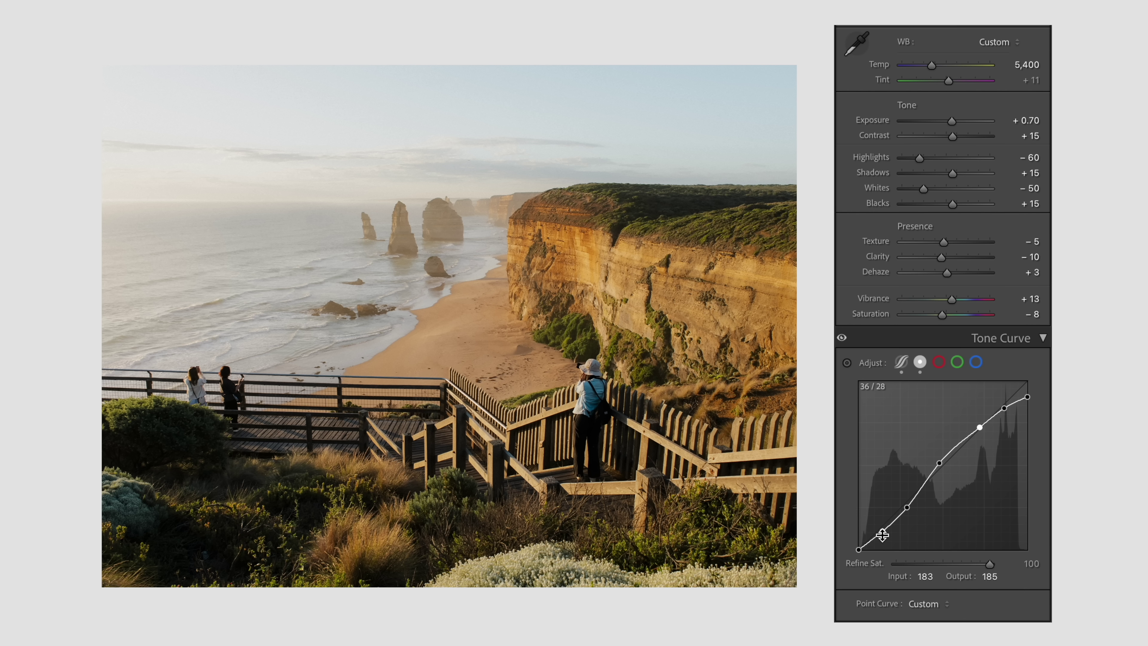
left_click_drag(882, 535, 885, 539)
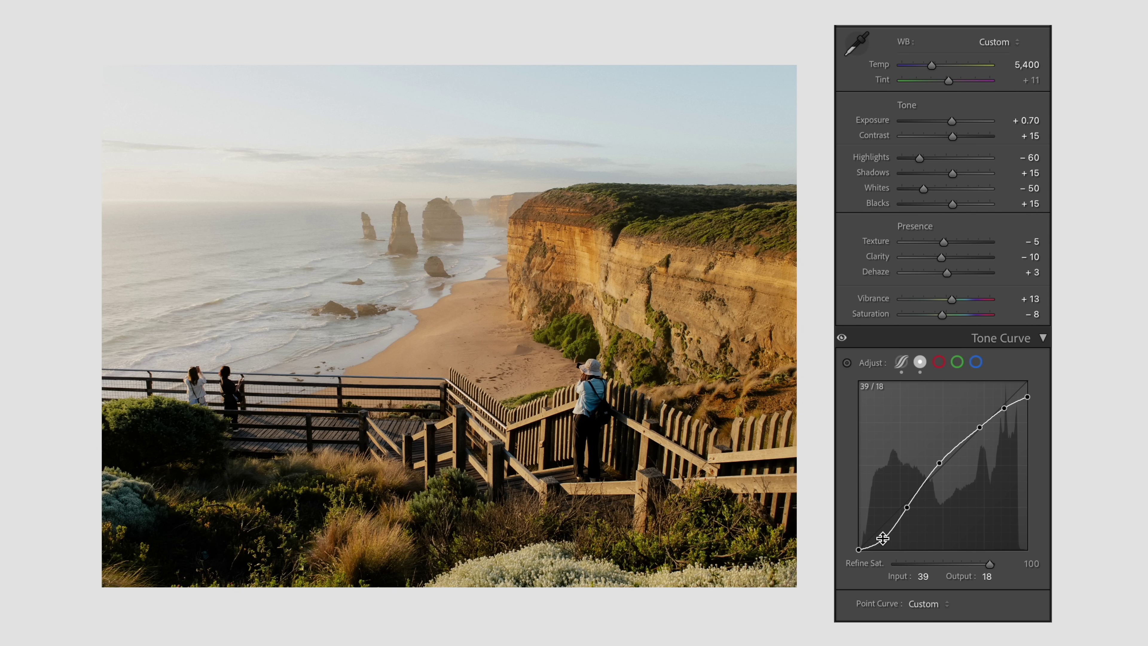
left_click_drag(980, 427, 981, 435)
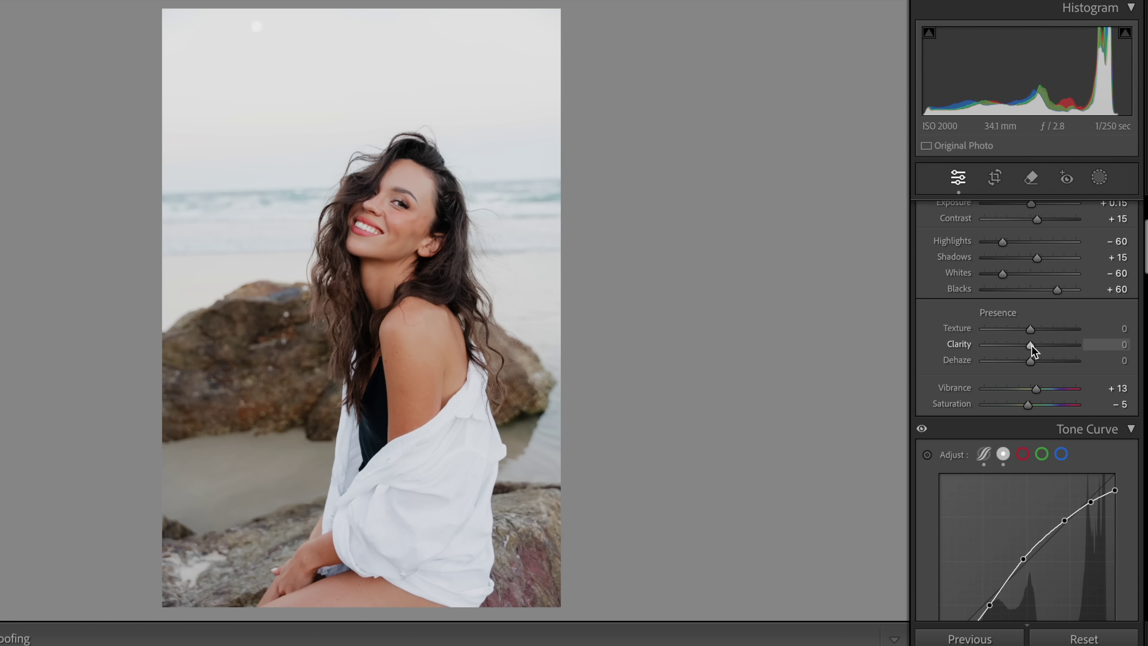
Try strongly negative Clarity and Texture settings on the portrait, resetting each to 0.
left_click_drag(1016, 348, 977, 348)
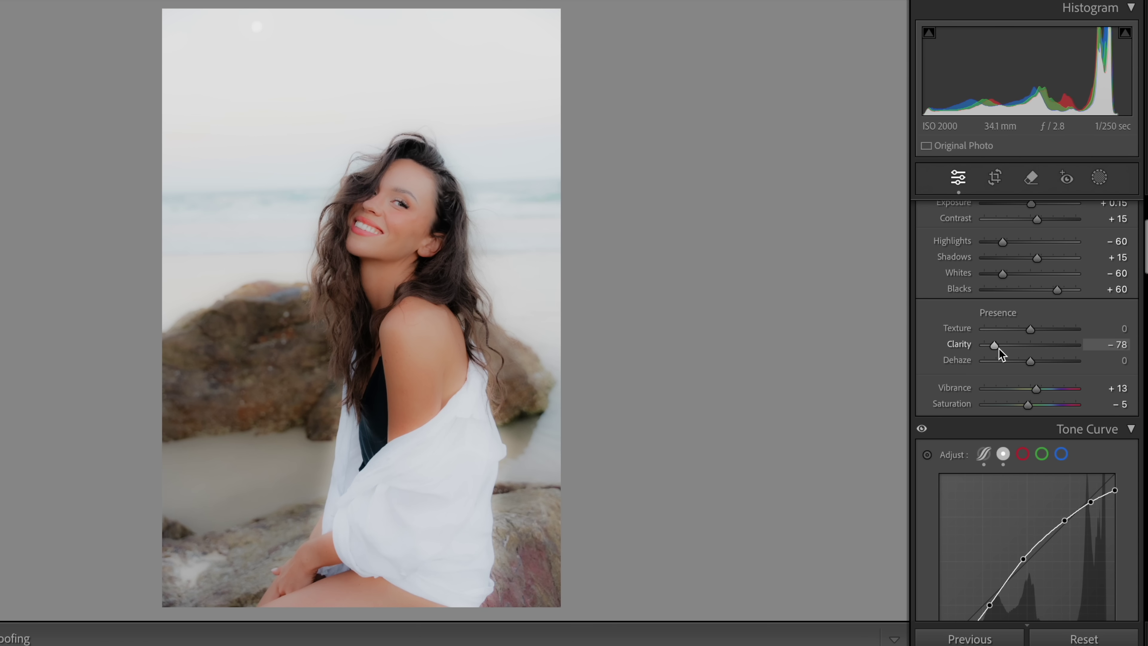
double_click(997, 347)
left_click_drag(1027, 331, 1001, 334)
double_click(1004, 330)
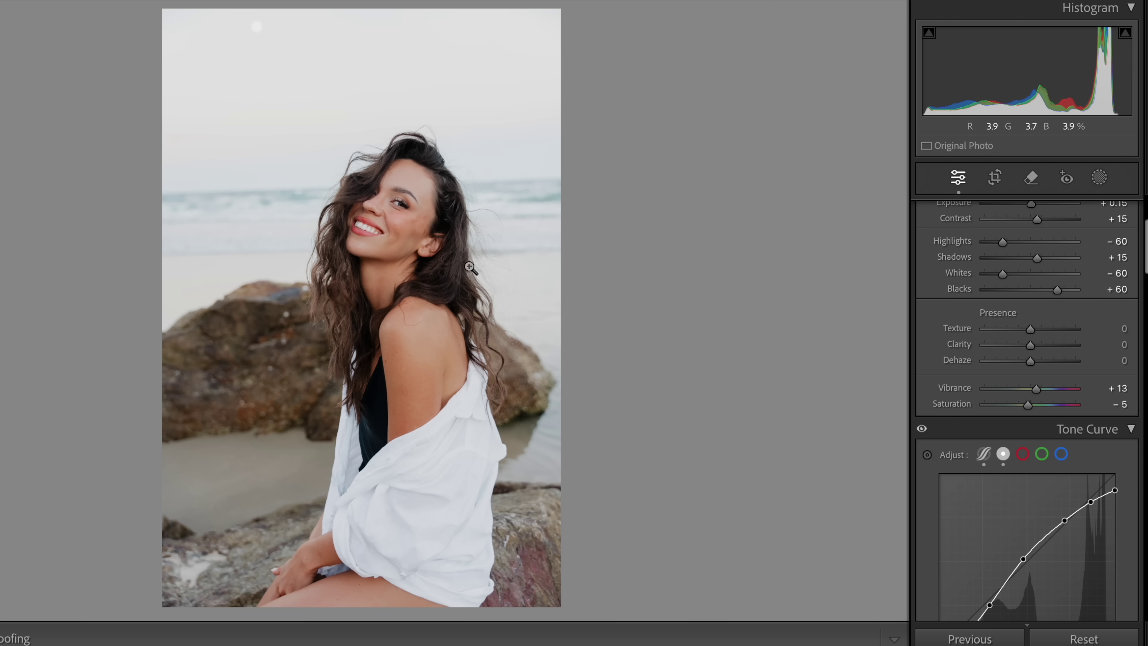
Soften the portrait by setting Texture to −21 and Clarity to −20.
mouse_move(1031, 346)
left_mouse_down()
mouse_move(1021, 347)
mouse_move(1024, 334)
left_mouse_up()
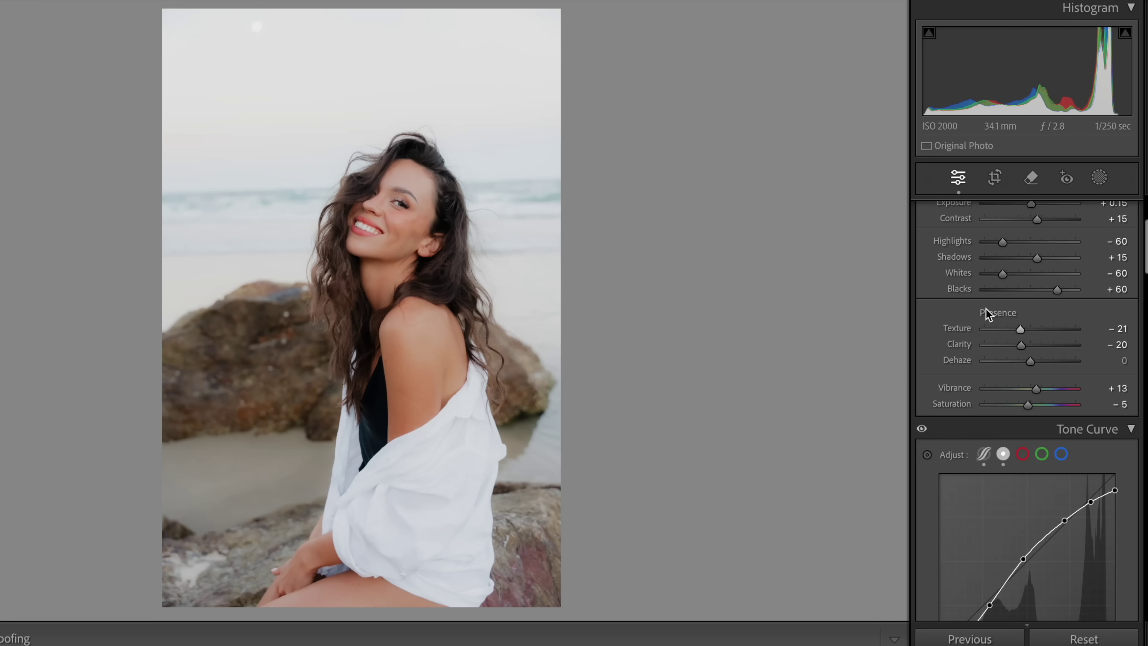
Try a Sharpening Amount of 118 on the portrait and reset it to the default.
scroll(962, 325, "down", 15)
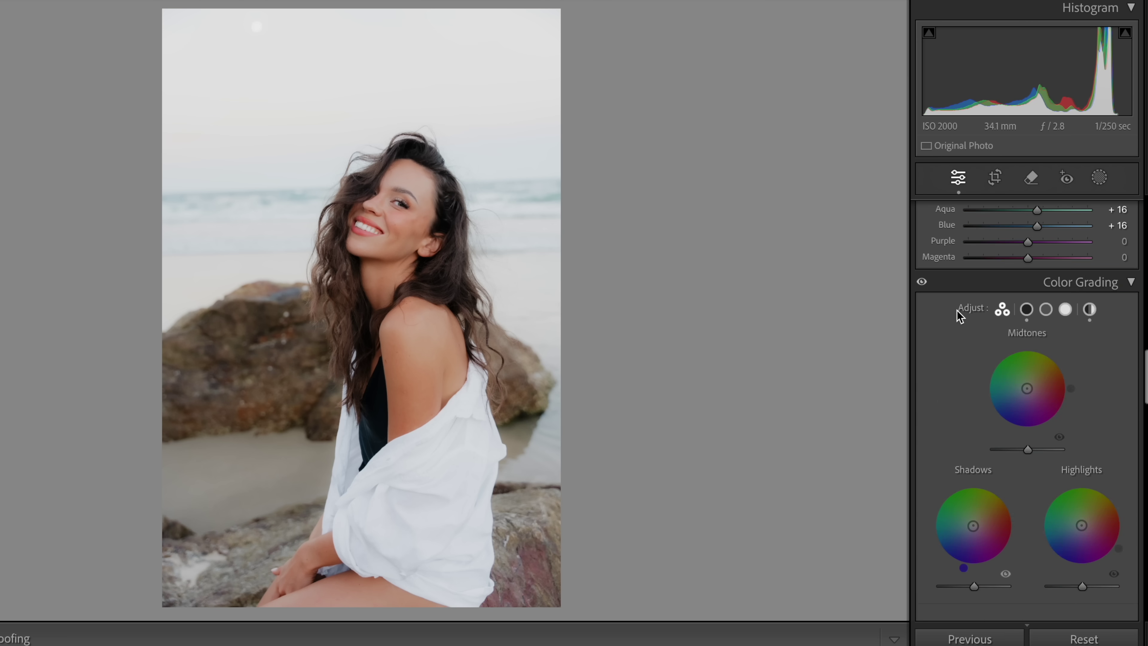
scroll(957, 309, "down", 3)
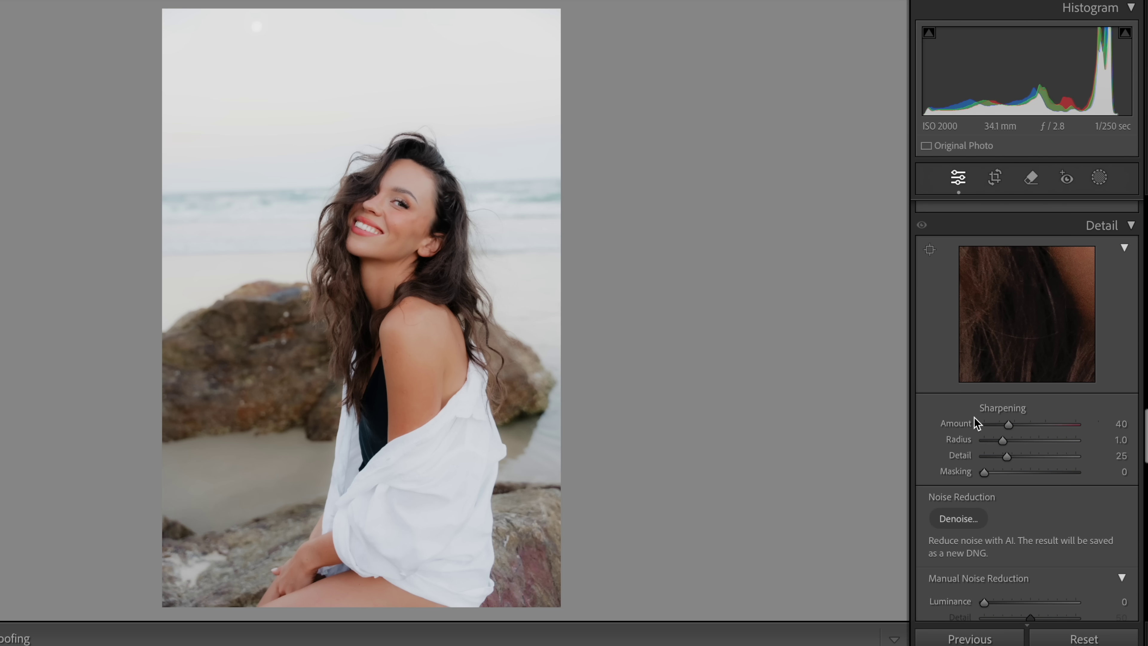
left_click_drag(1009, 424, 1056, 430)
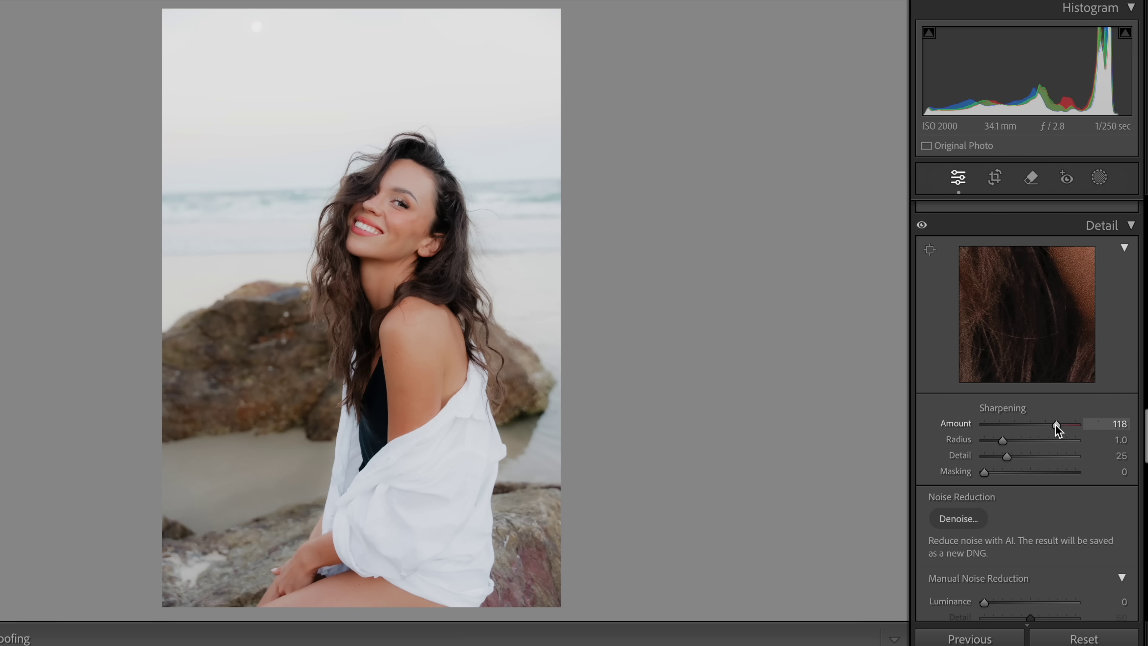
double_click(1056, 424)
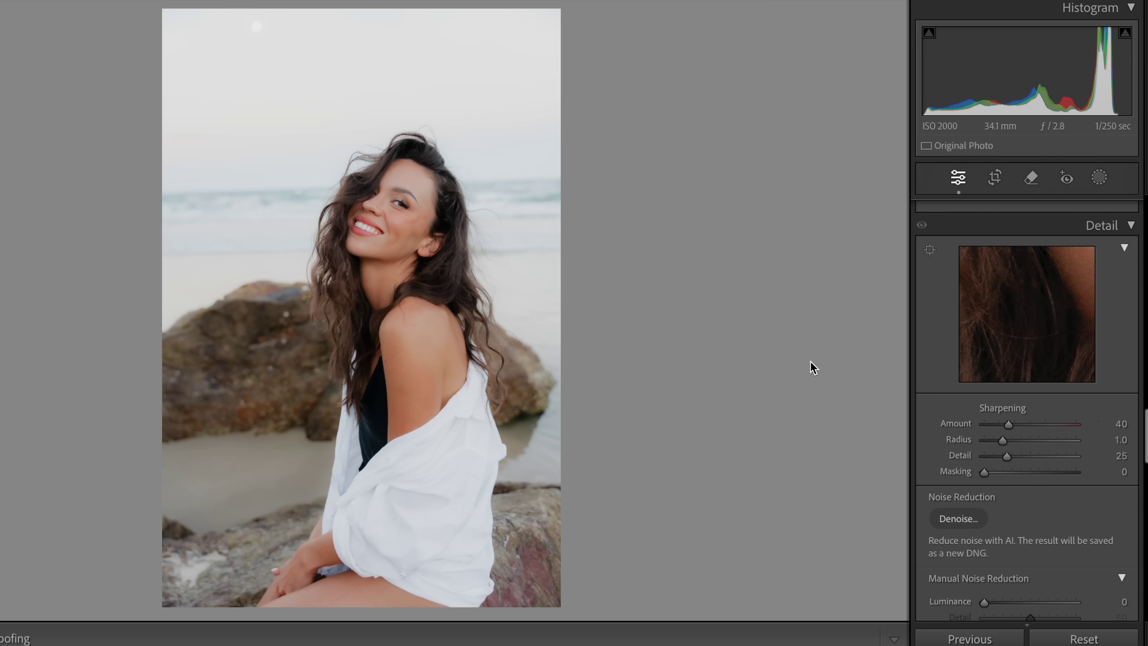
Set Sharpening to Amount 68, Radius 2.6 and Masking 68, and compare the face with the original up close.
key("alt")
left_click_drag(985, 475, 1047, 475)
left_click_drag(1003, 442, 1062, 446)
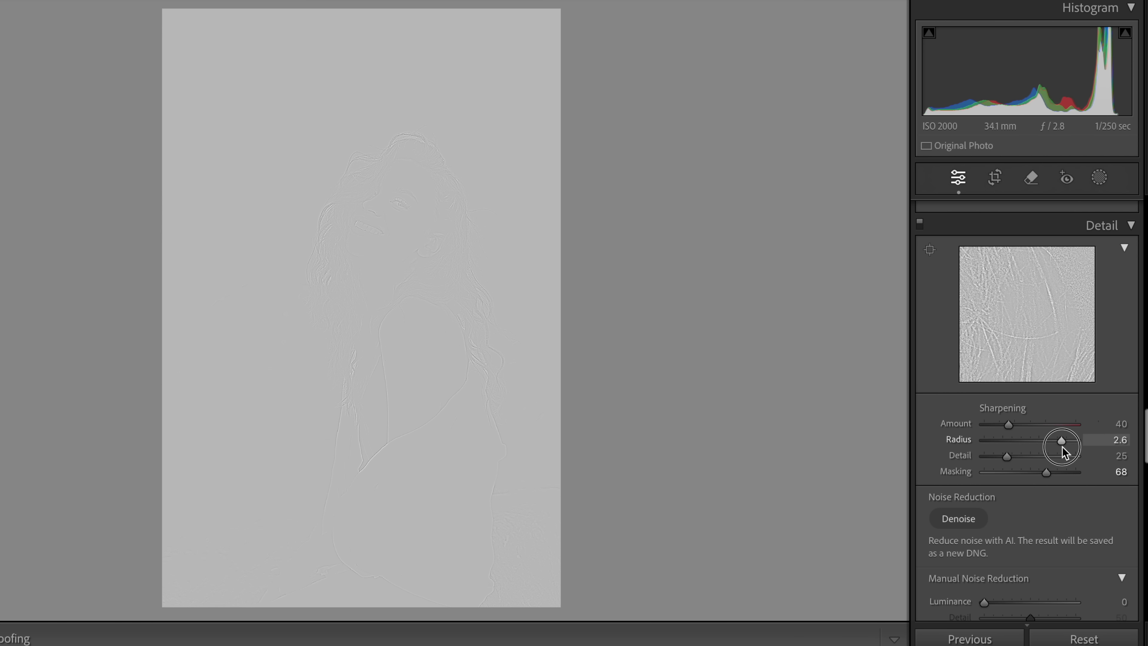
left_click_drag(1063, 448, 1062, 447)
left_click_drag(1009, 425, 1027, 429)
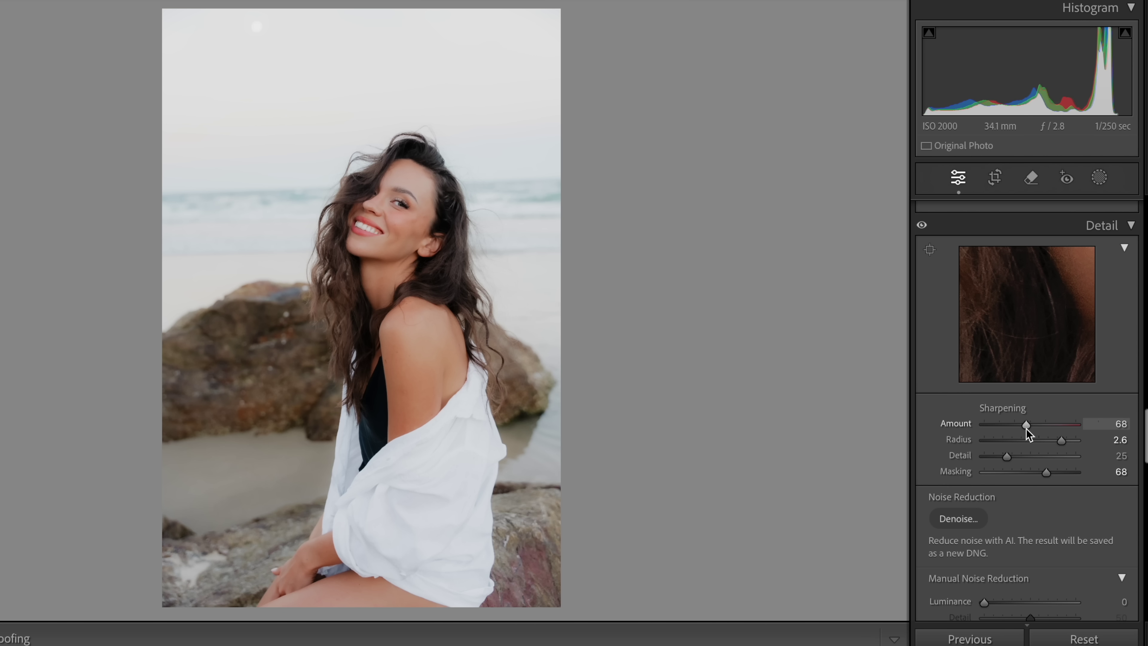
left_click(401, 223)
key("backslash")
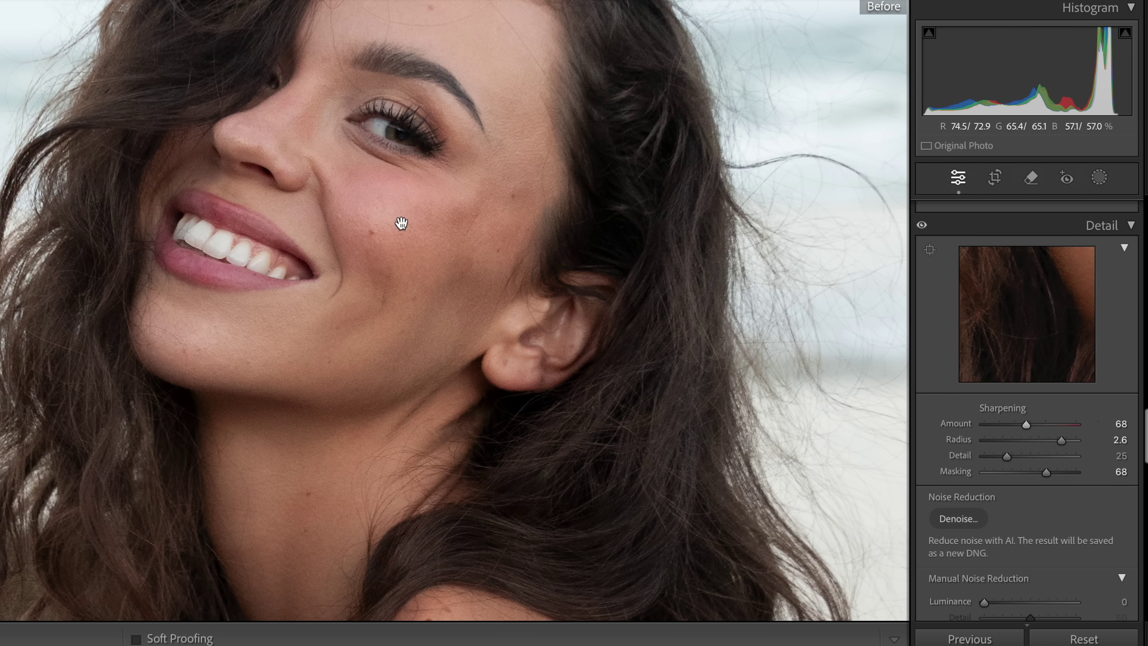
key("backslash")
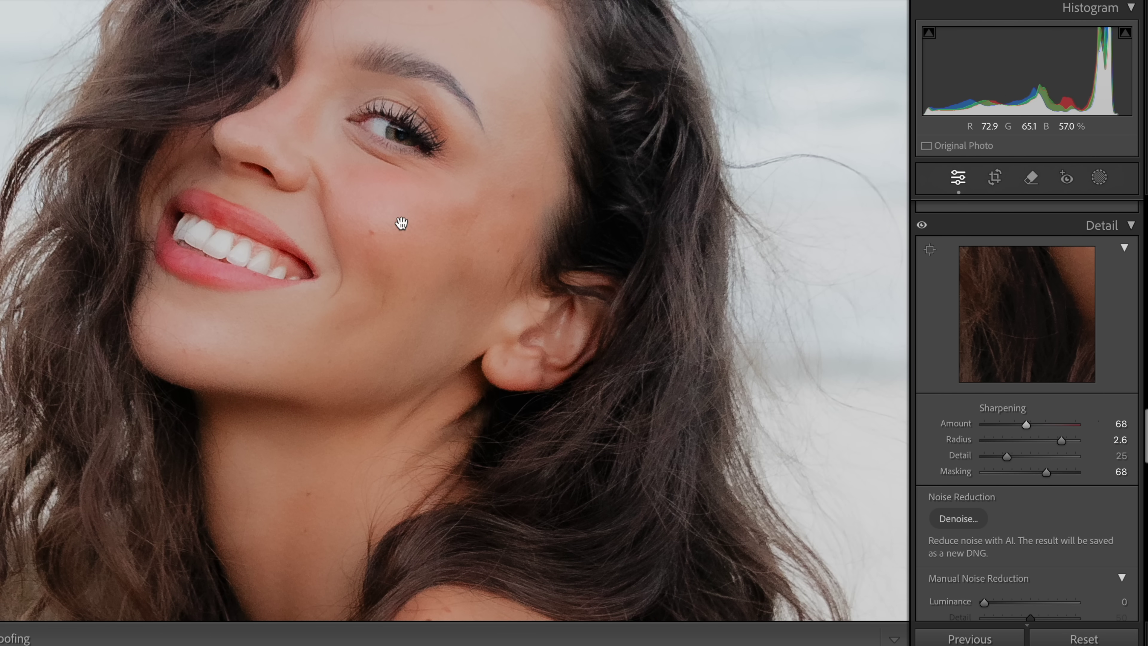
left_click_drag(398, 223, 387, 267)
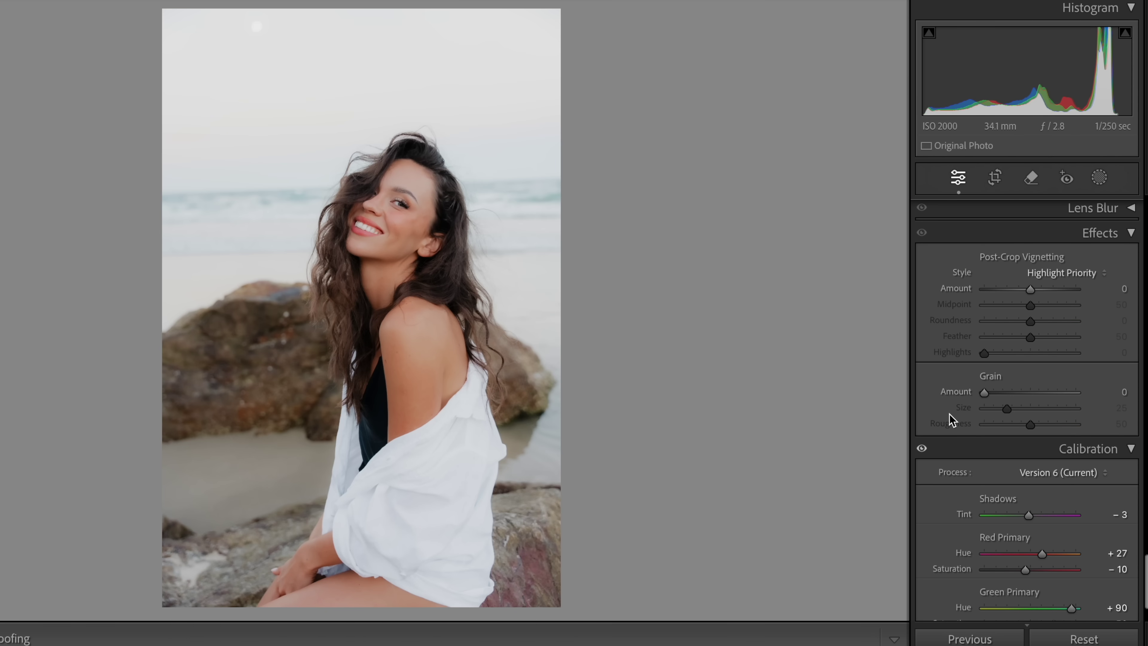
Add grain with Amount 50, Size 22 and Roughness 14, and inspect it on the face at 100%.
left_click_drag(984, 393, 1003, 408)
left_click(412, 218)
left_click_drag(409, 222, 418, 249)
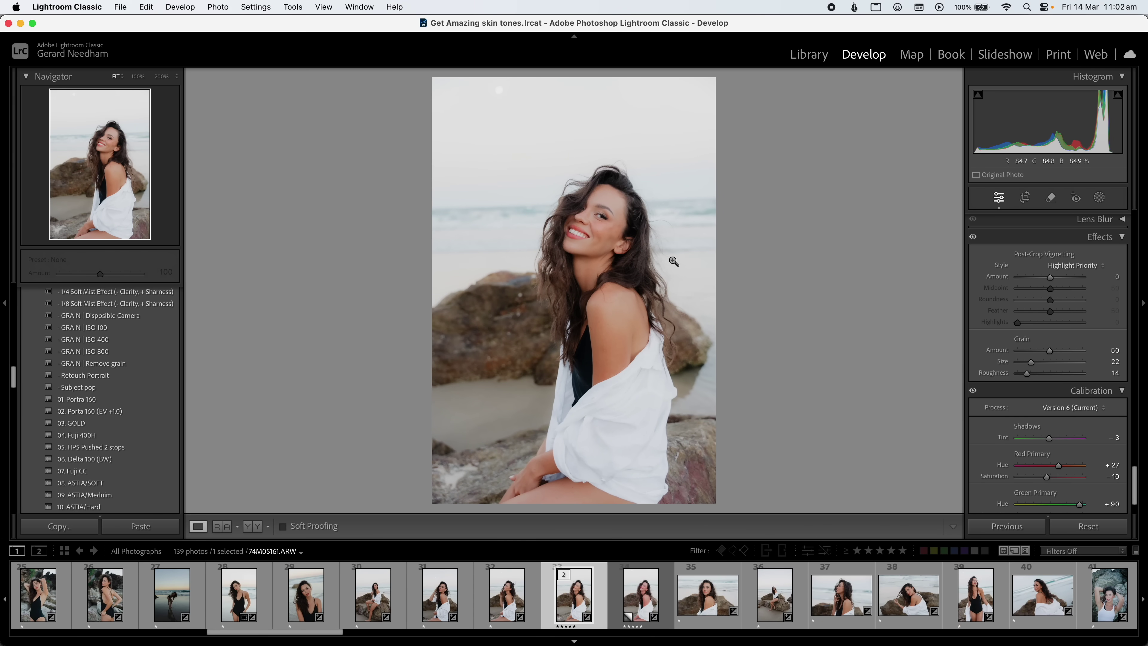
scroll(606, 235, "up", 3)
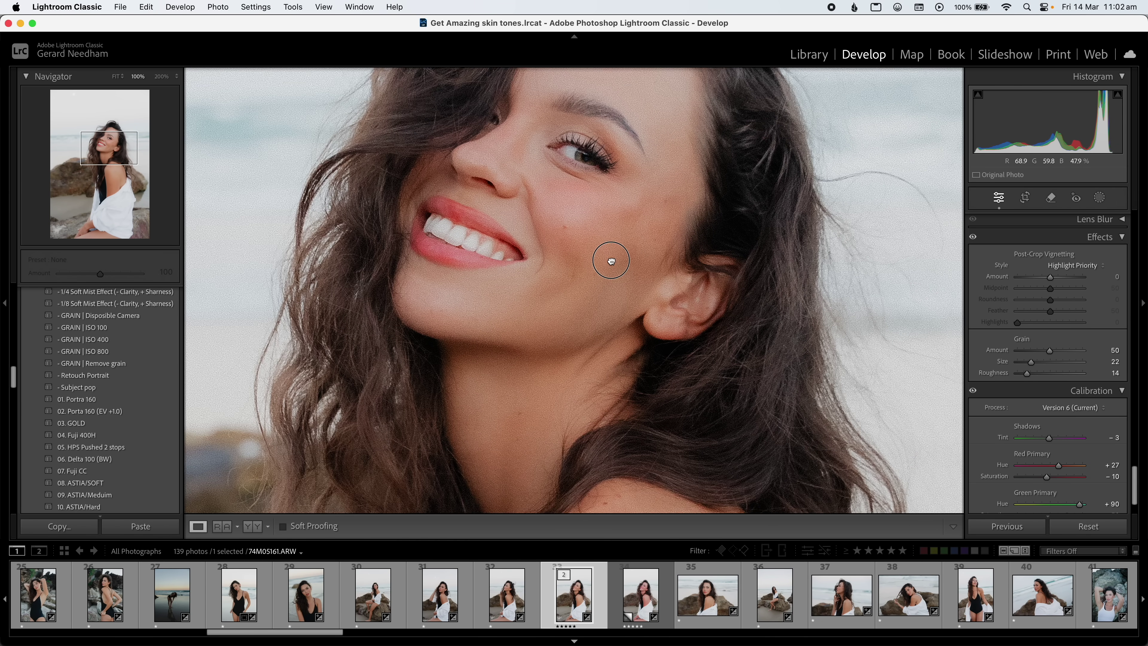
left_click(628, 299)
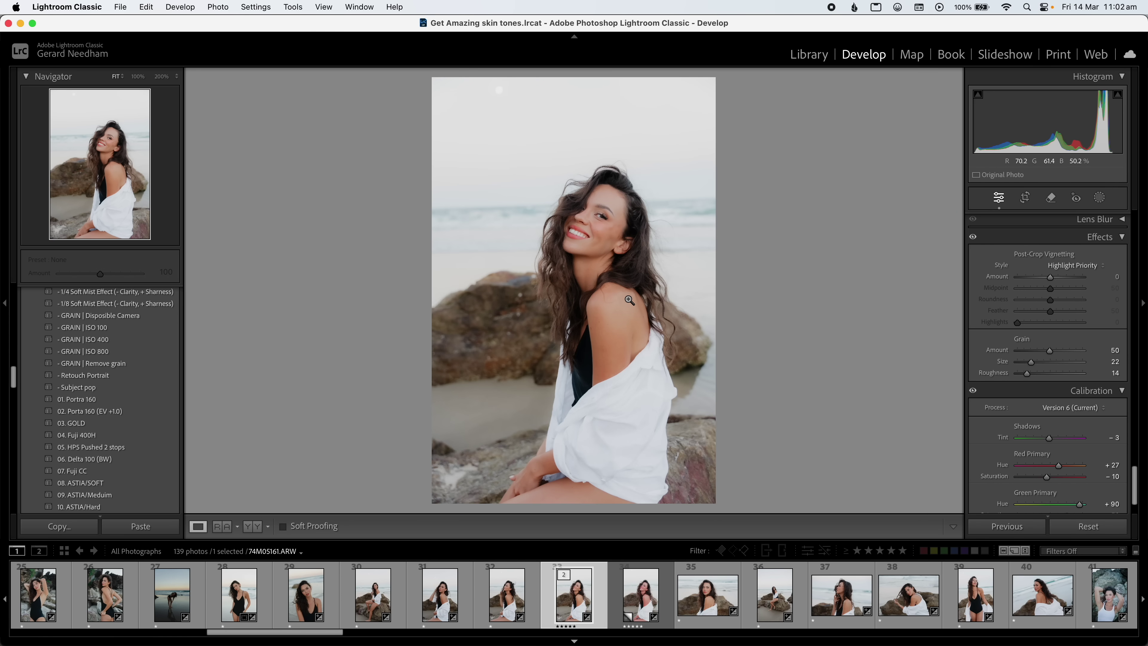